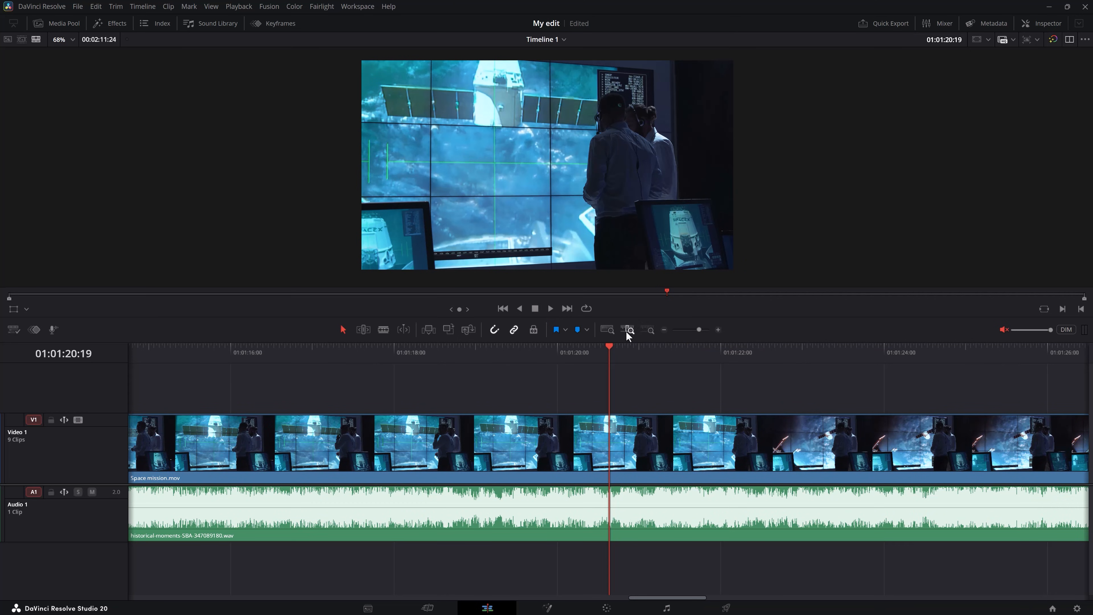
Zoom the timeline out to view all clips of the edit
scroll(631, 372, "down", 4)
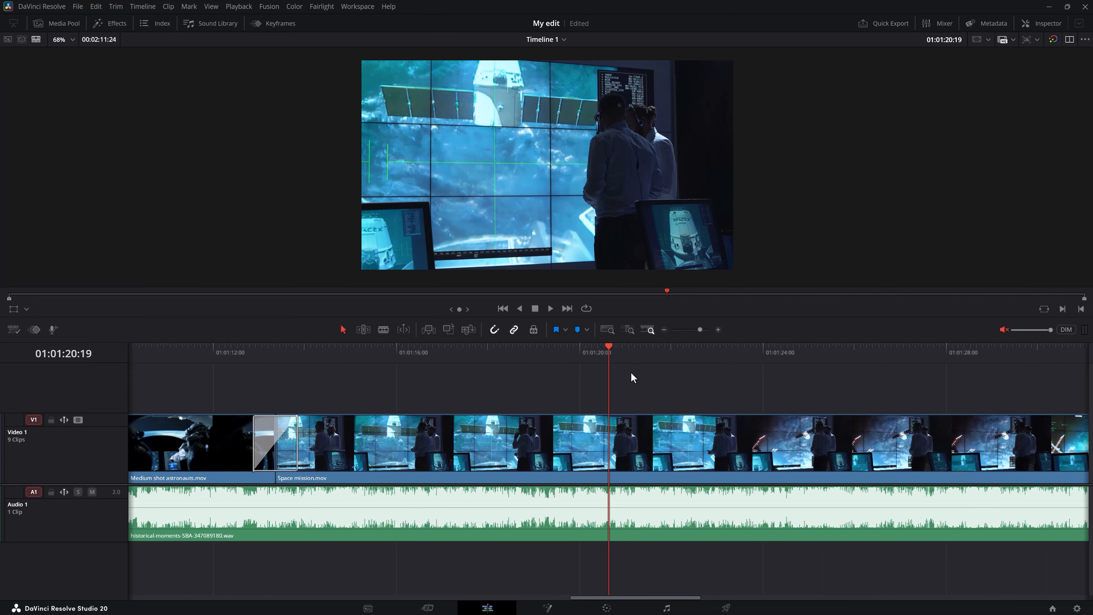
scroll(631, 371, "up", 4)
scroll(633, 374, "down", 8)
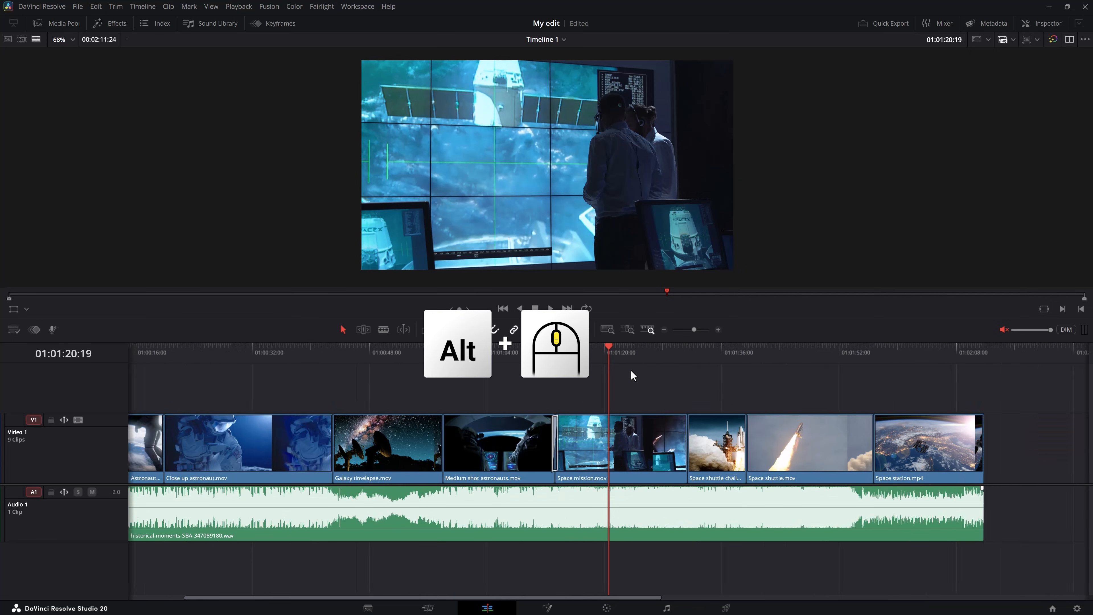
scroll(631, 372, "down", 3)
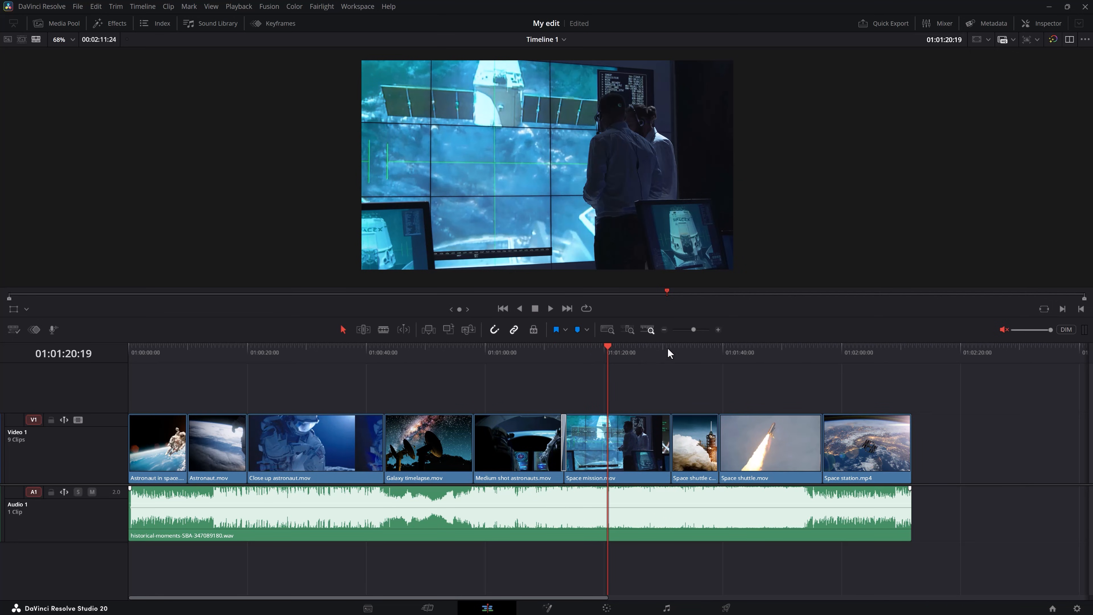
left_click_drag(697, 330, 691, 332)
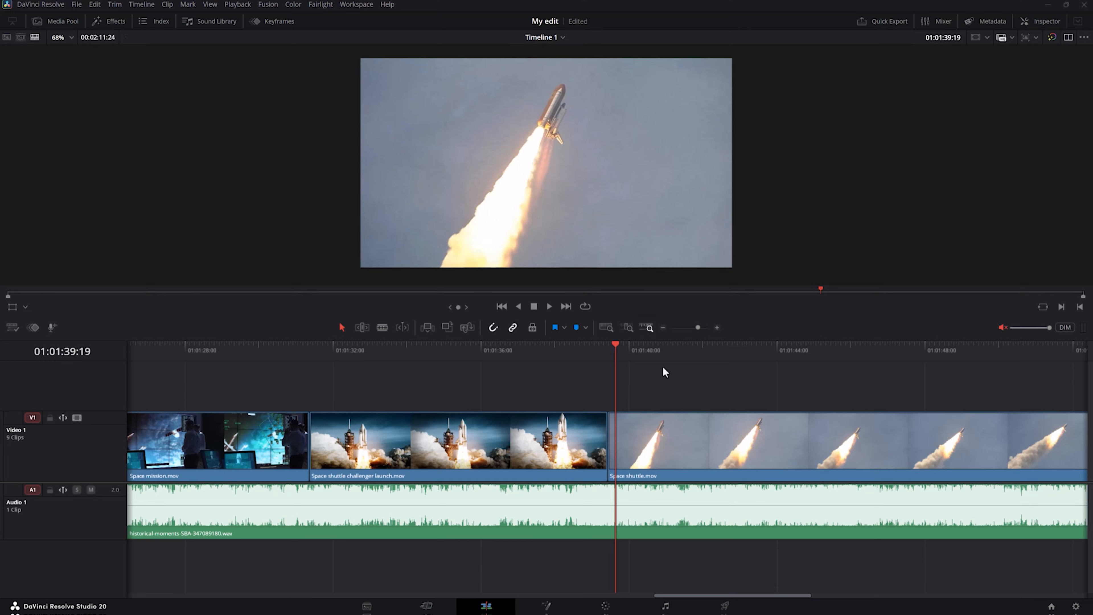
Add the default transition at the cut between the two space shuttle clips
mouse_move(617, 344)
left_mouse_down()
mouse_move(579, 347)
mouse_move(627, 345)
left_mouse_up()
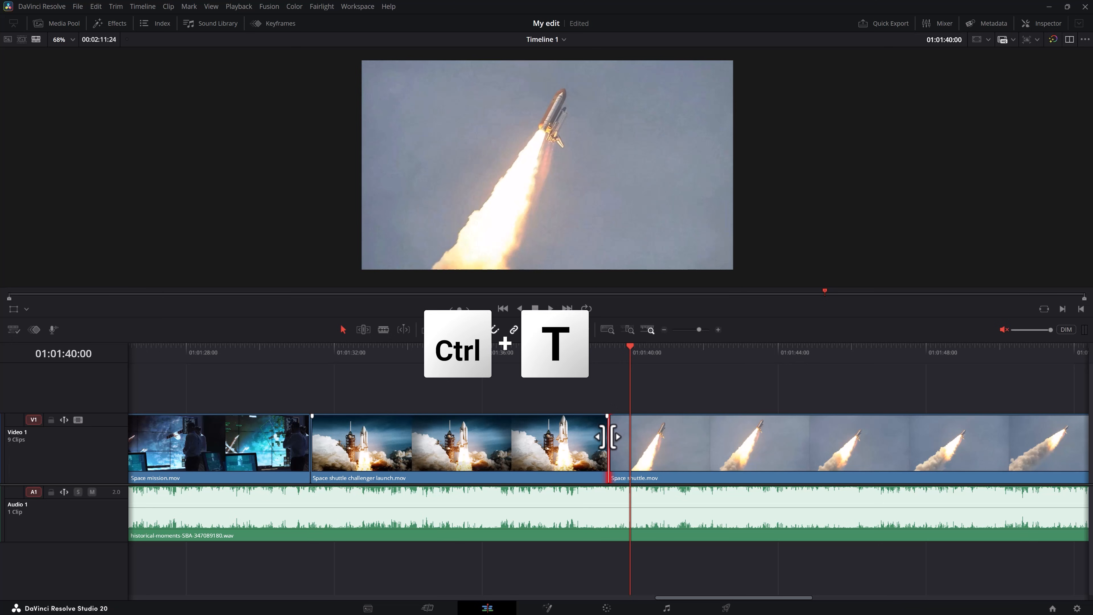
key("ctrl+t")
left_click(582, 356)
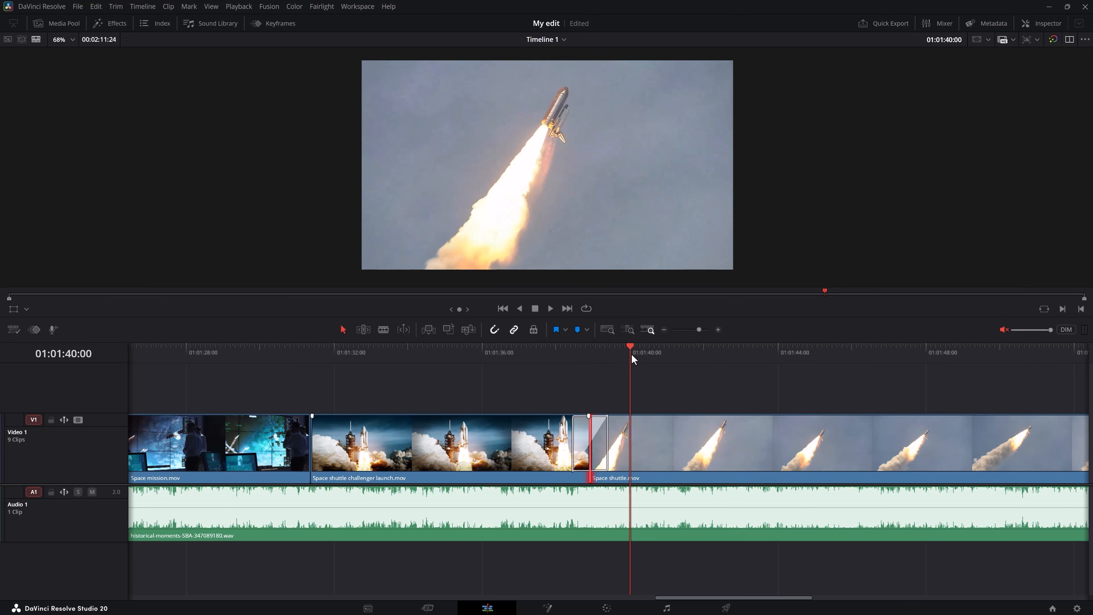
Play back the new transition between the shuttle clips
left_click(550, 347)
key("space")
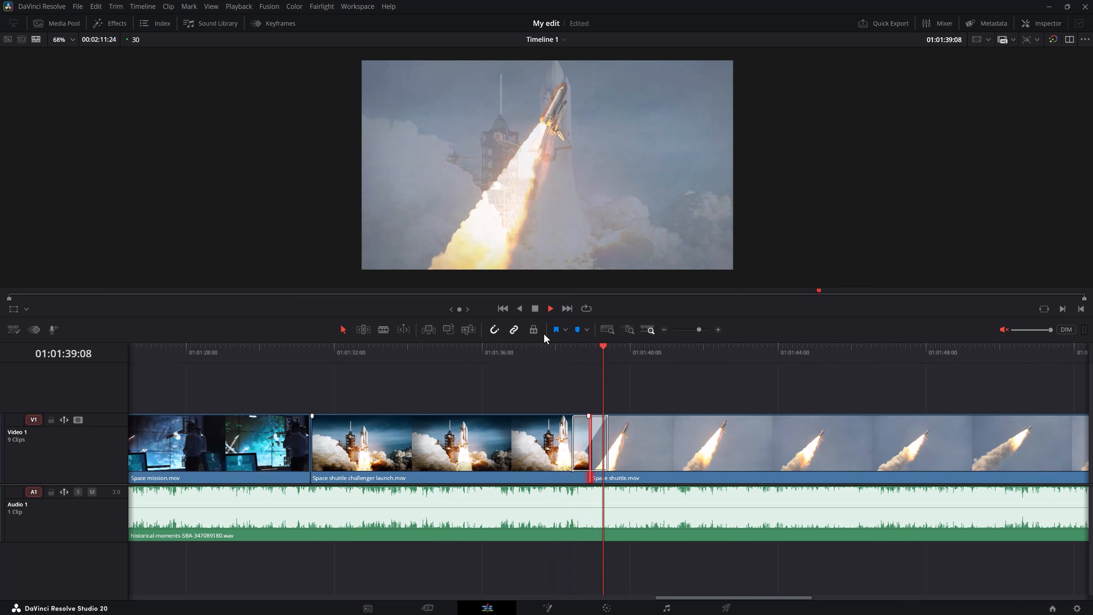
key("space")
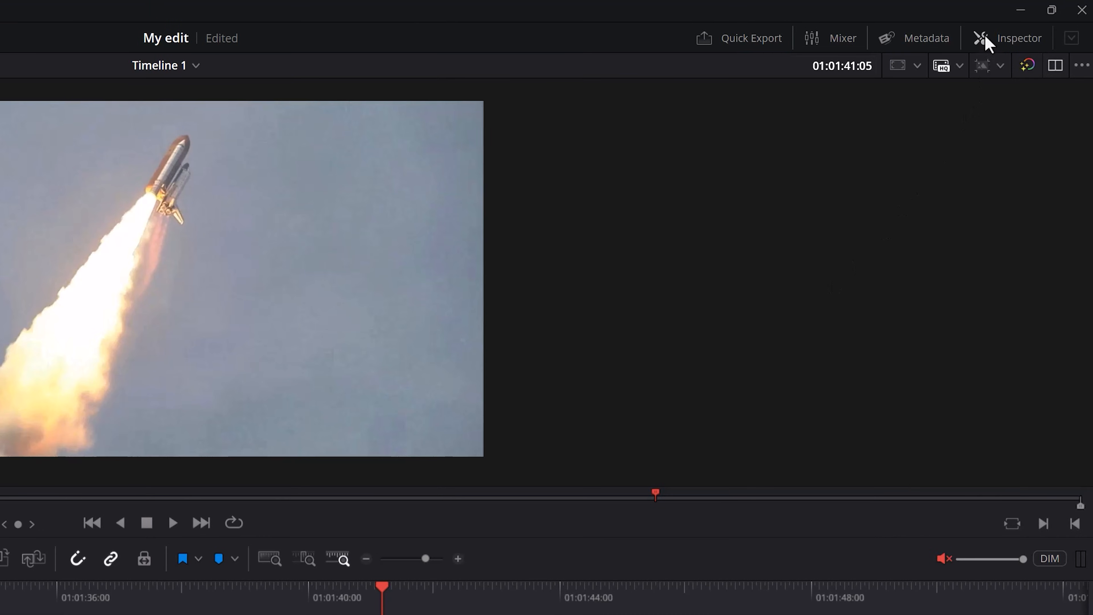
Play the edit from the start of the timeline
left_click(1028, 23)
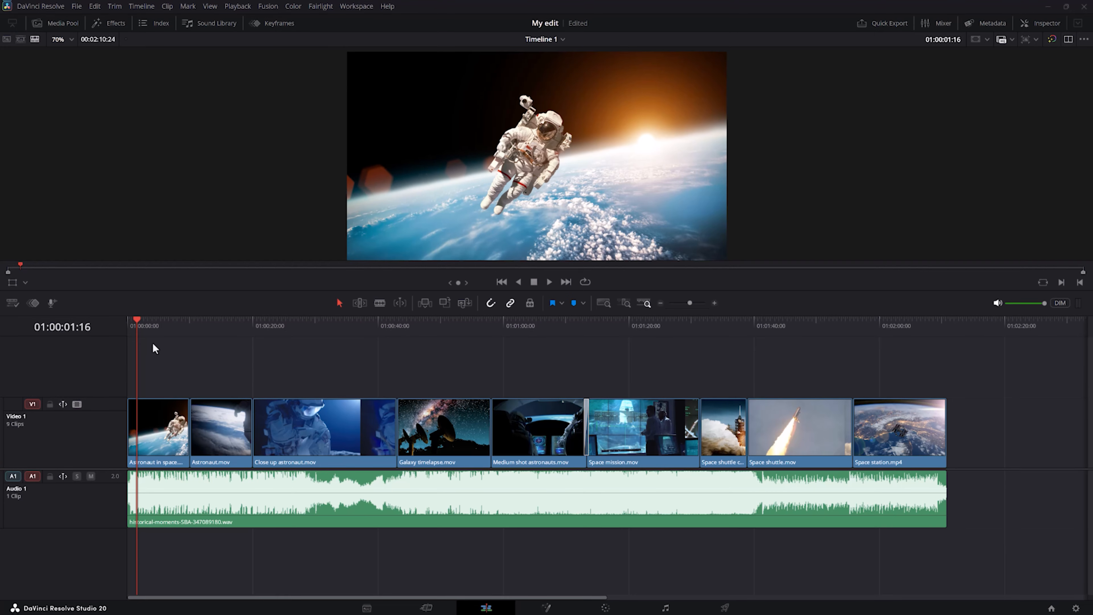
left_click_drag(133, 318, 127, 318)
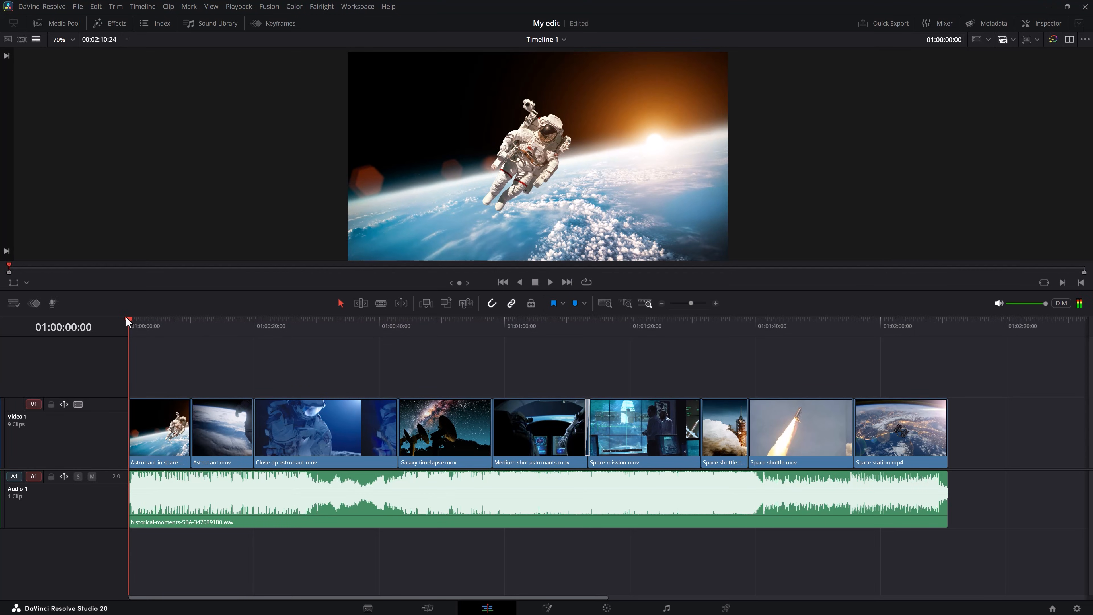
key("space")
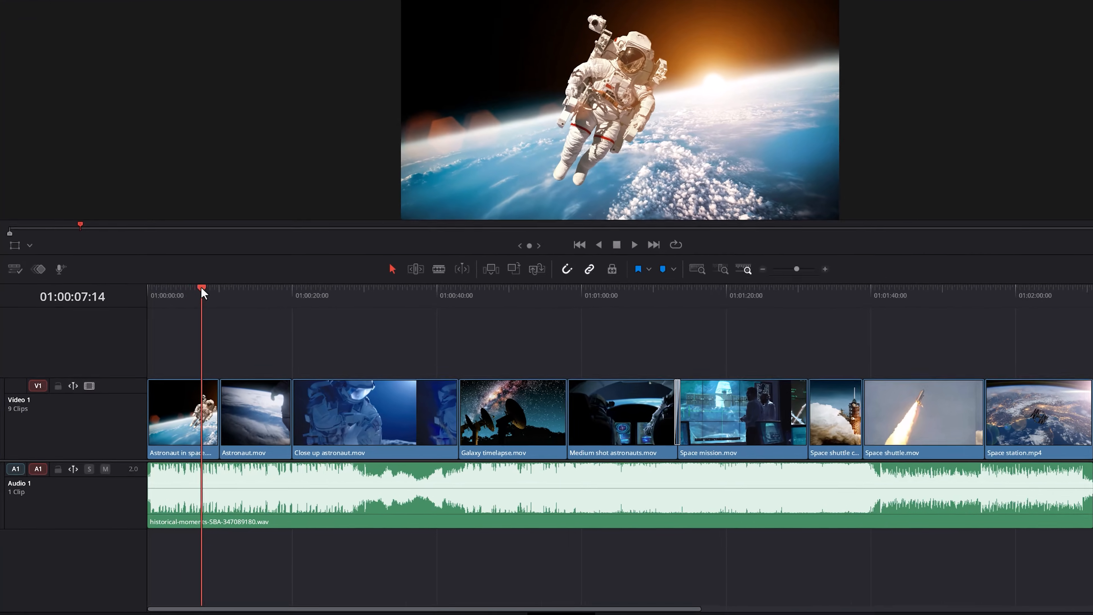
Move to the end of the timeline and play back the final space station clip
left_click(151, 322)
left_click_drag(204, 236, 178, 239)
scroll(184, 467, "up", 9)
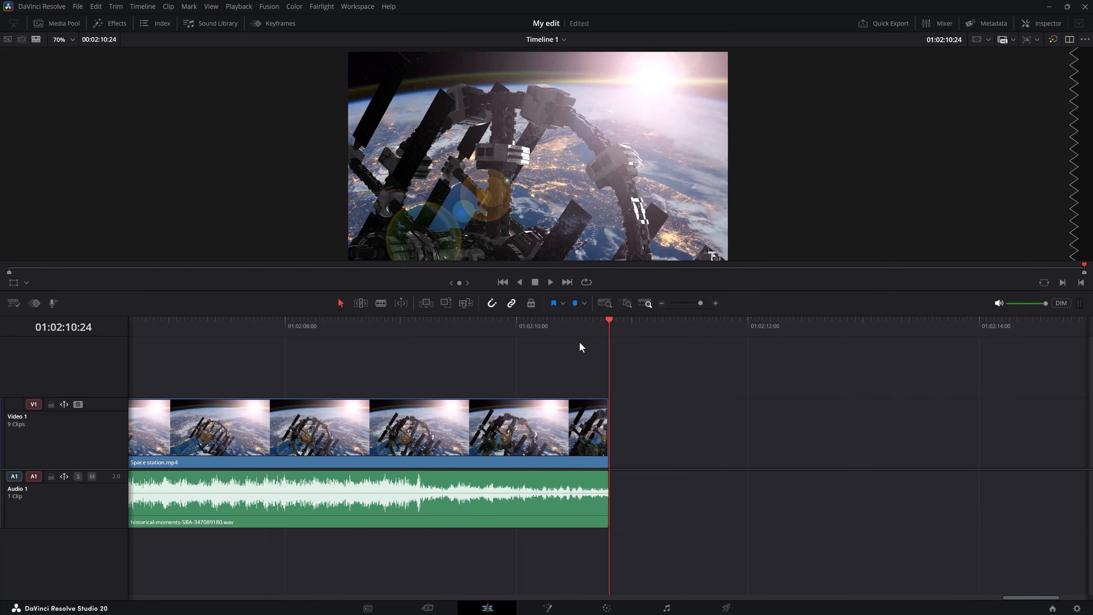
left_click_drag(575, 323, 446, 320)
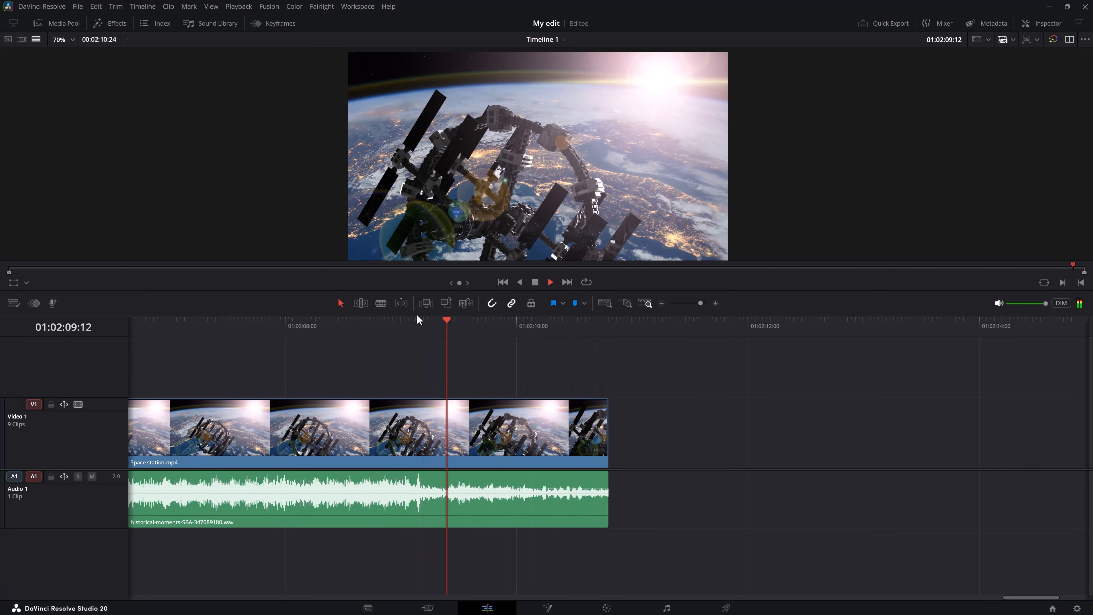
key("space")
key("space")
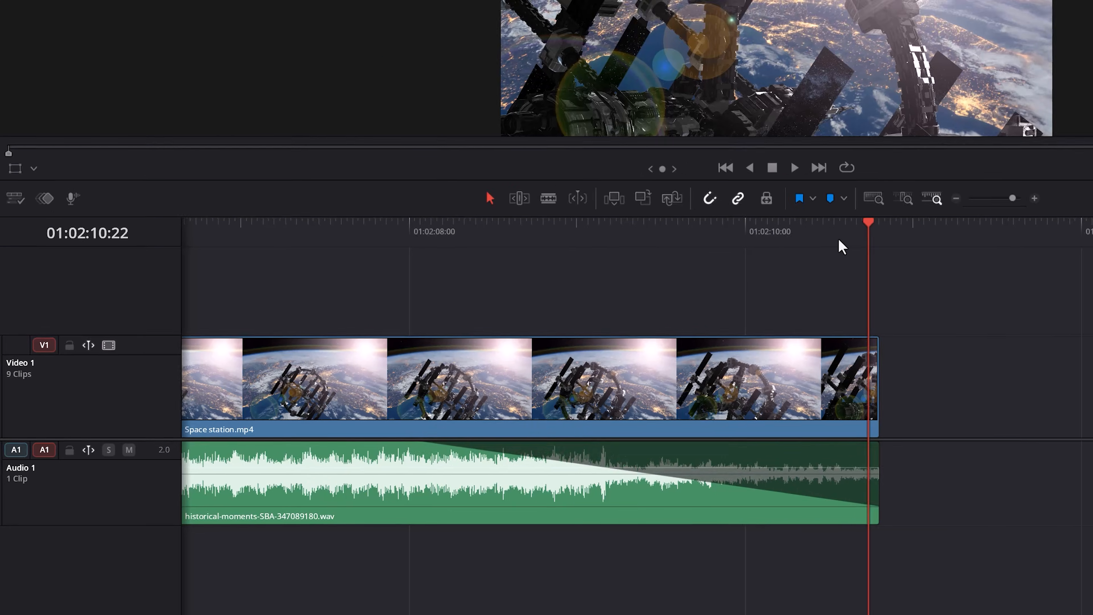
Add a fade-out of about 2 seconds to the end of the music clip and play it back
left_click_drag(953, 196, 222, 205)
key("space")
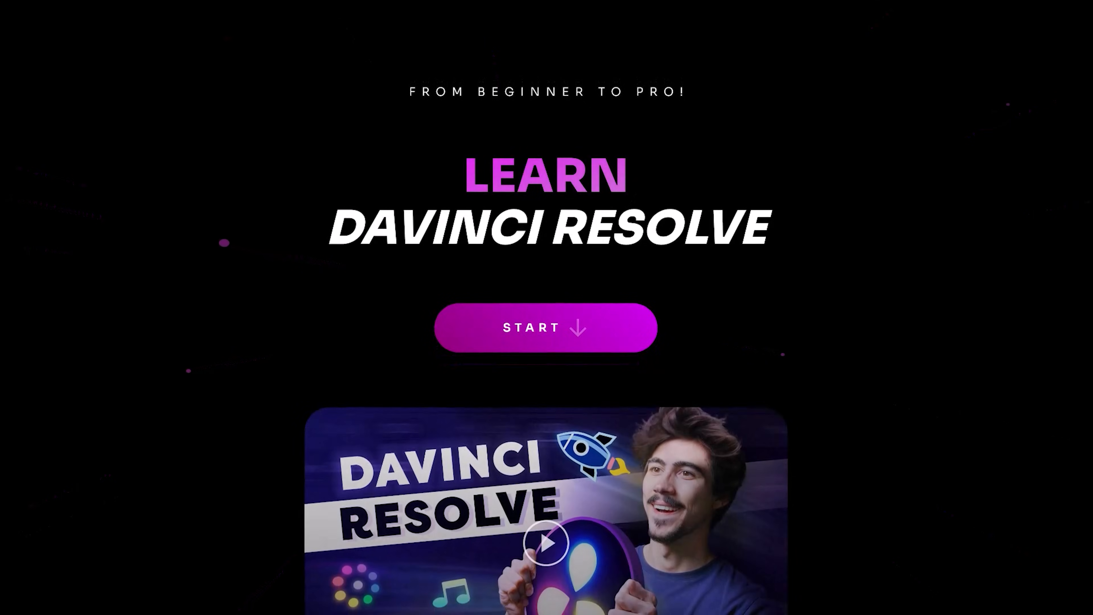
scroll(893, 411, "down", 5)
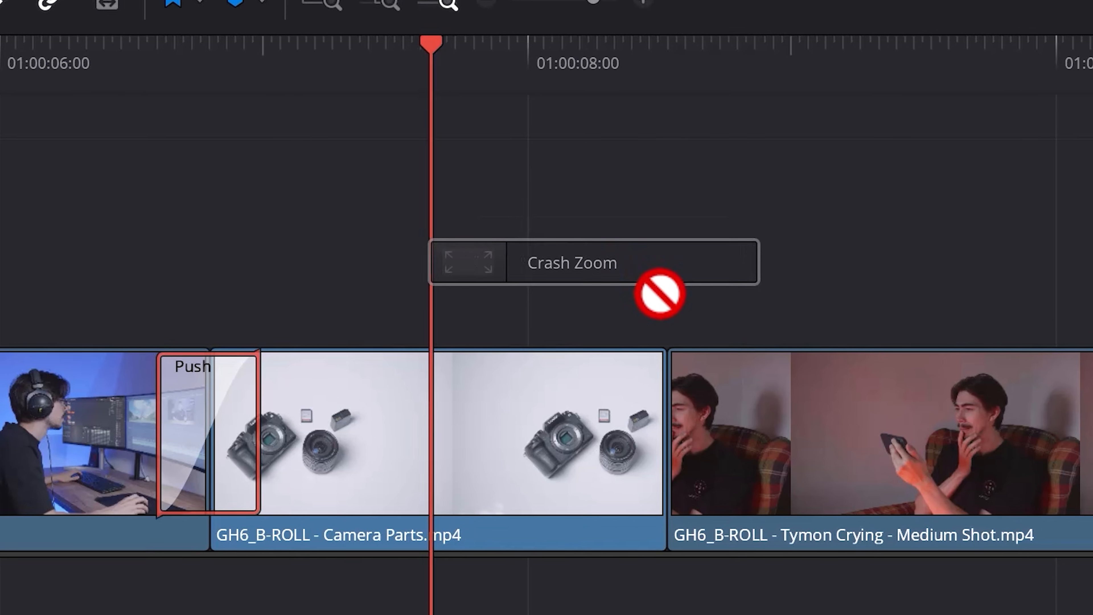
left_click_drag(659, 293, 635, 374)
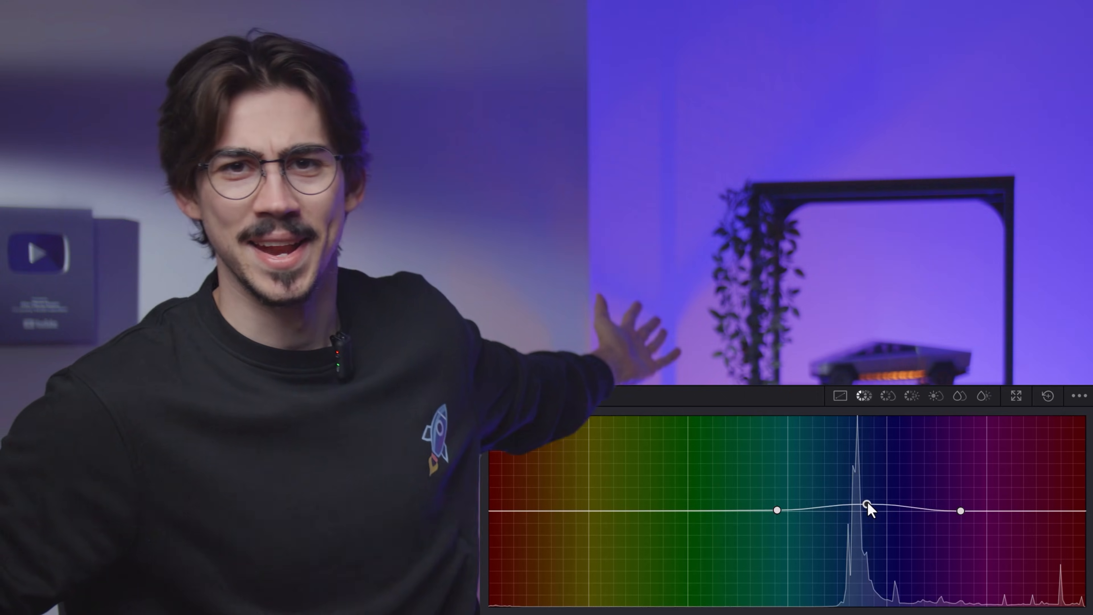
left_click_drag(867, 506, 870, 462)
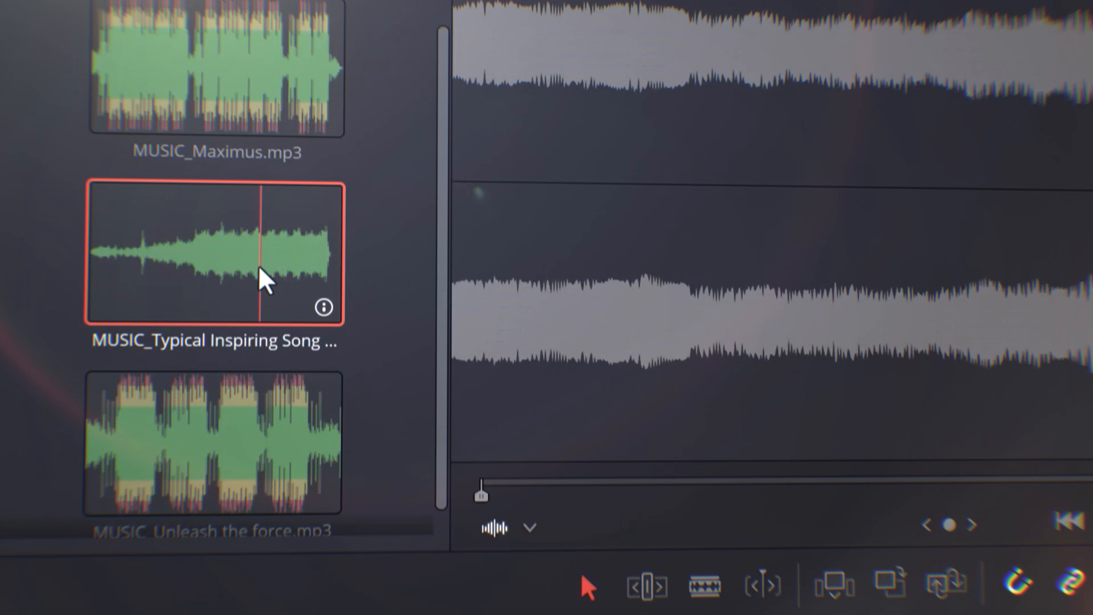
left_click_drag(263, 280, 265, 614)
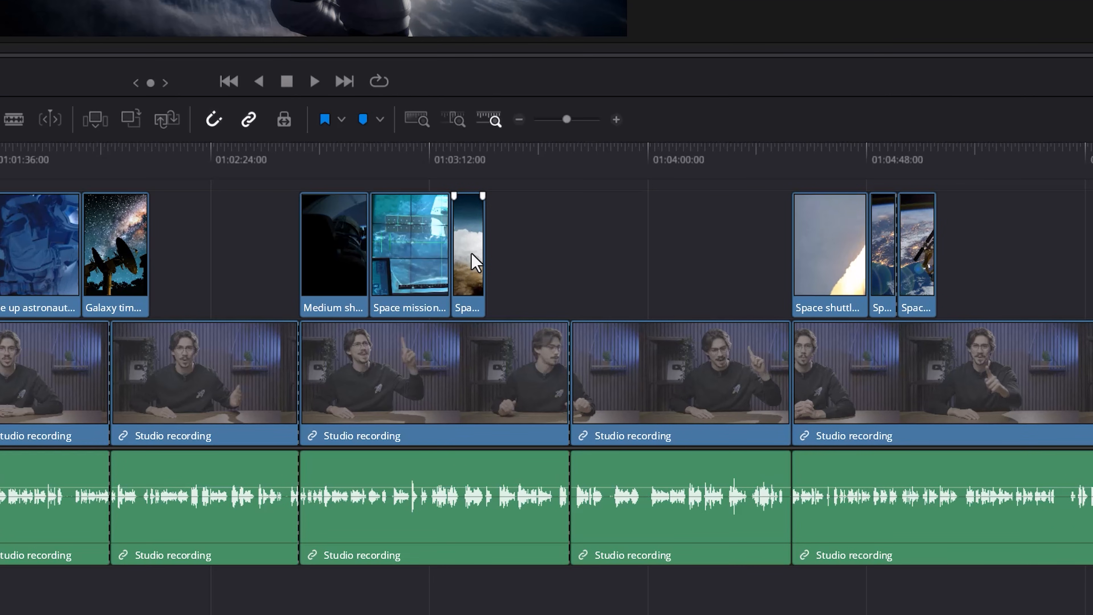
right_click(475, 262)
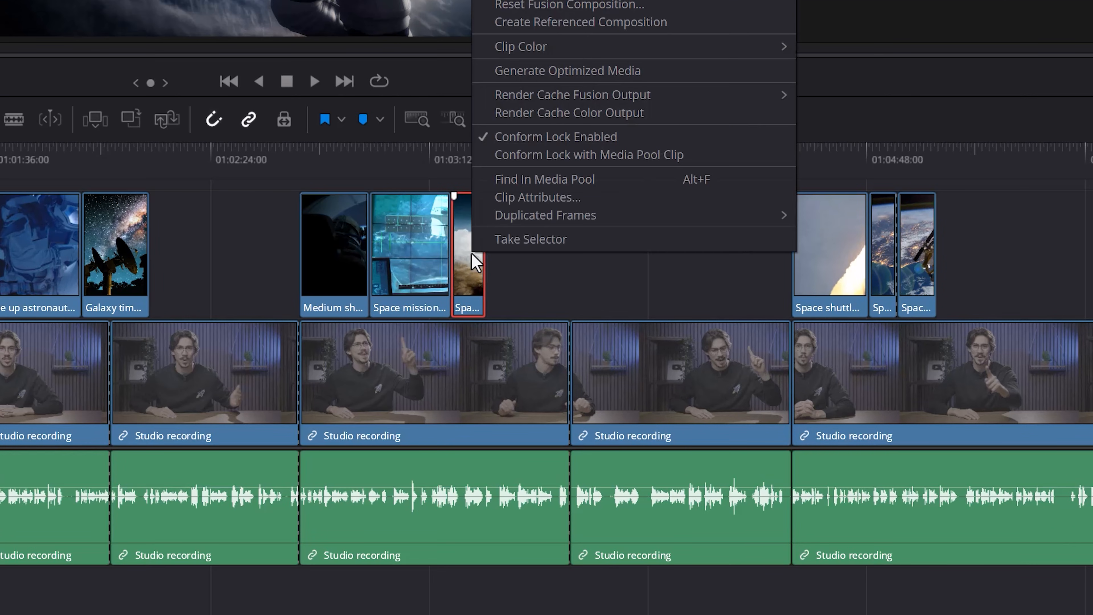
mouse_move(663, 47)
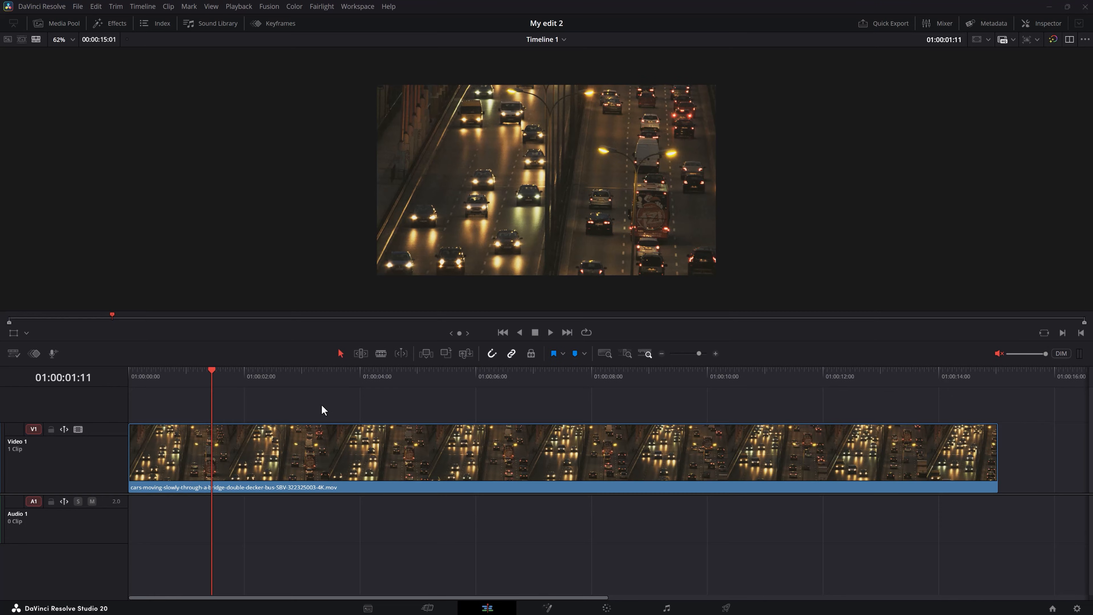
Preview the traffic clip and open its retime controls
key("space")
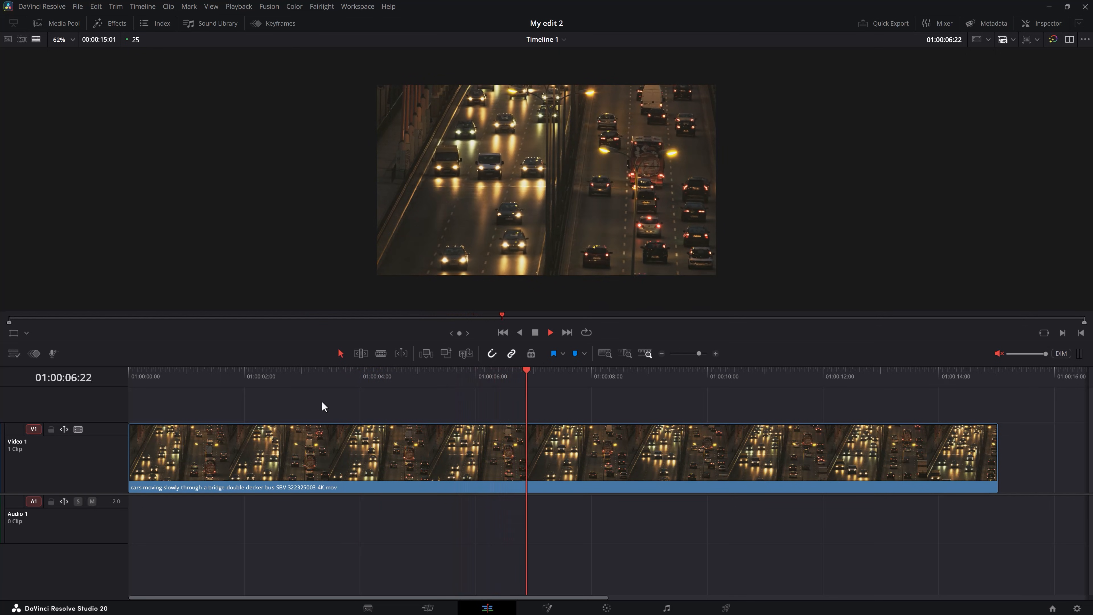
key("space")
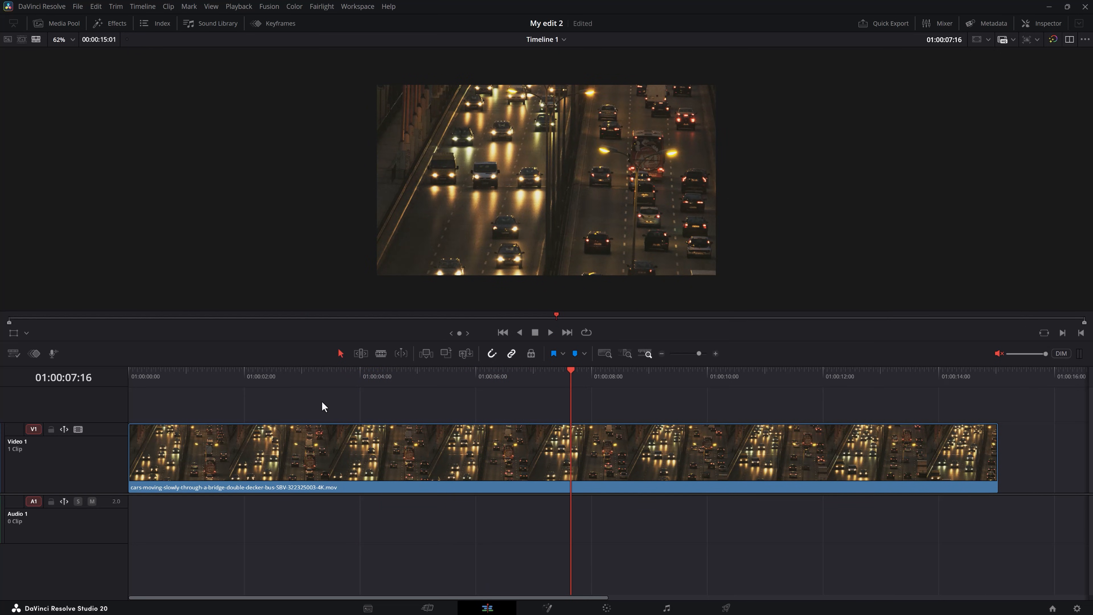
left_click(323, 432)
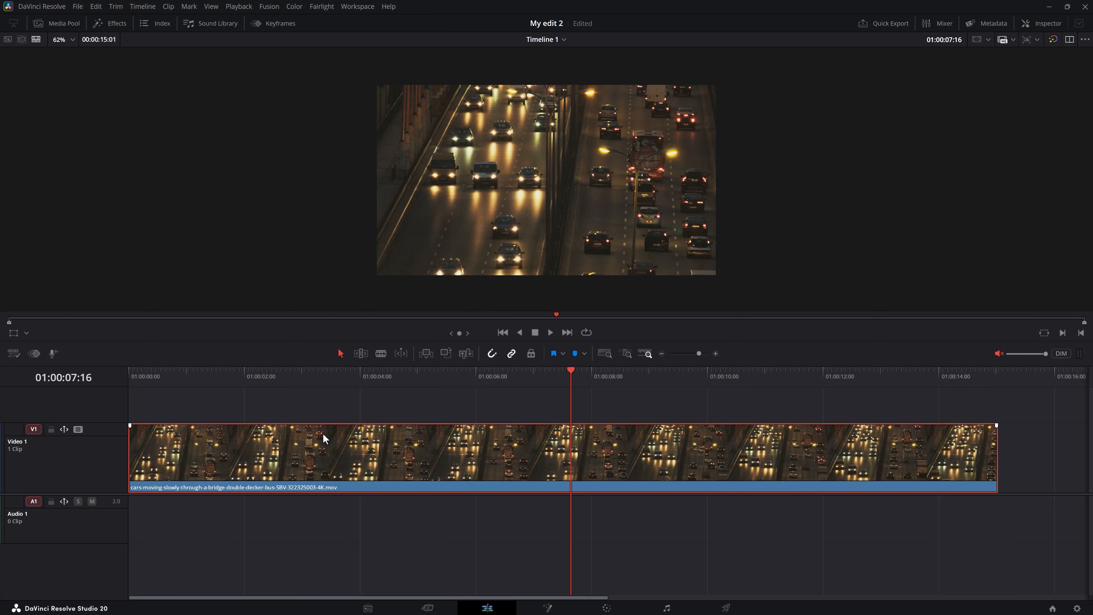
key("ctrl+r")
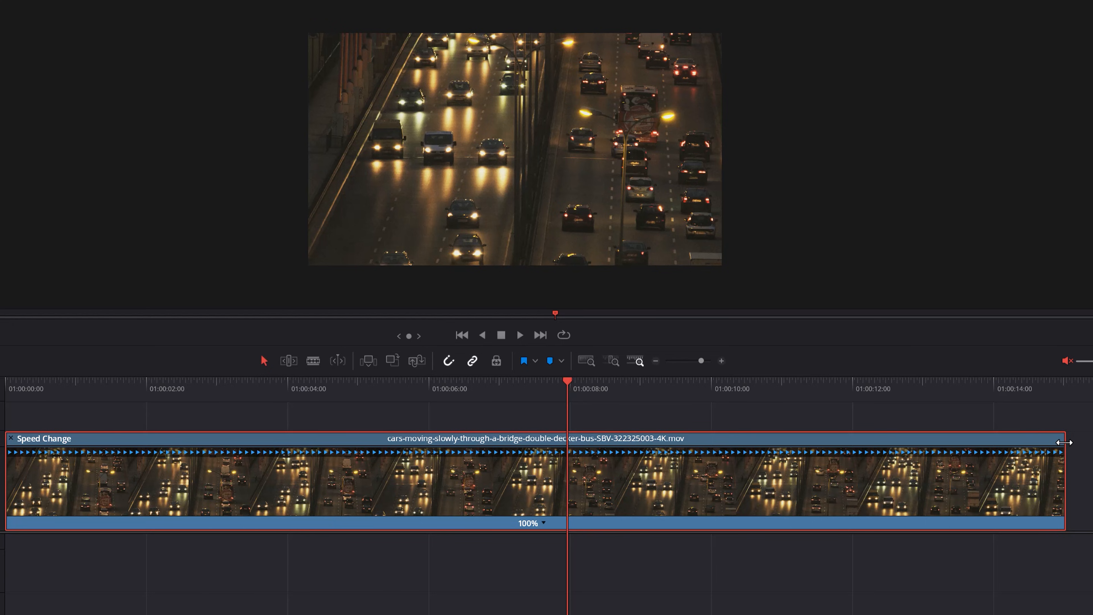
Speed up the traffic clip by dragging its retime end handle far inward, and play the result
left_click_drag(1064, 442, 383, 430)
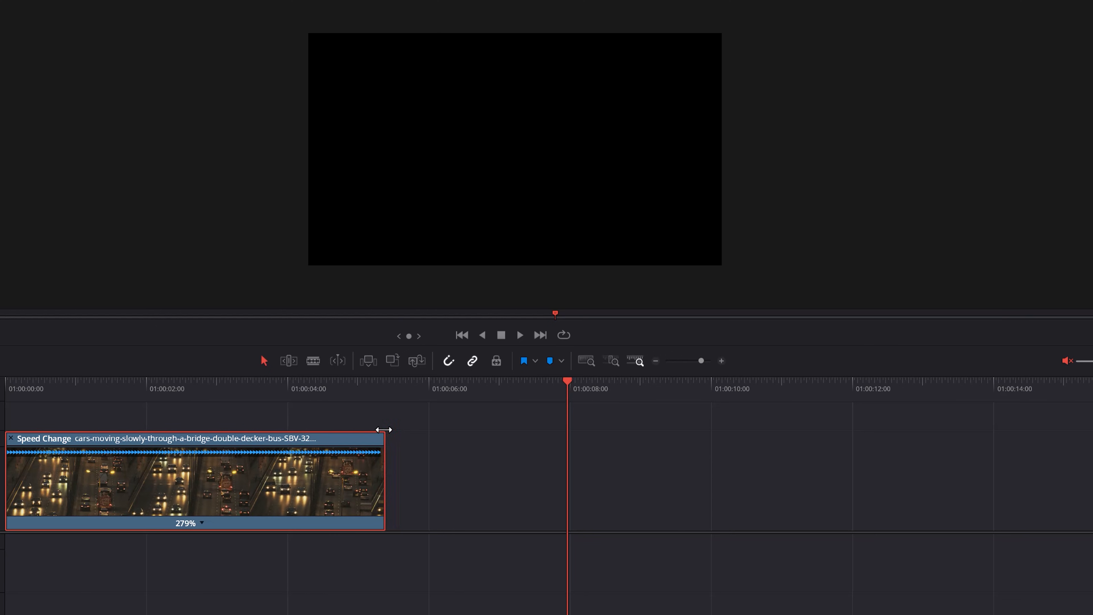
left_click_drag(384, 430, 288, 418)
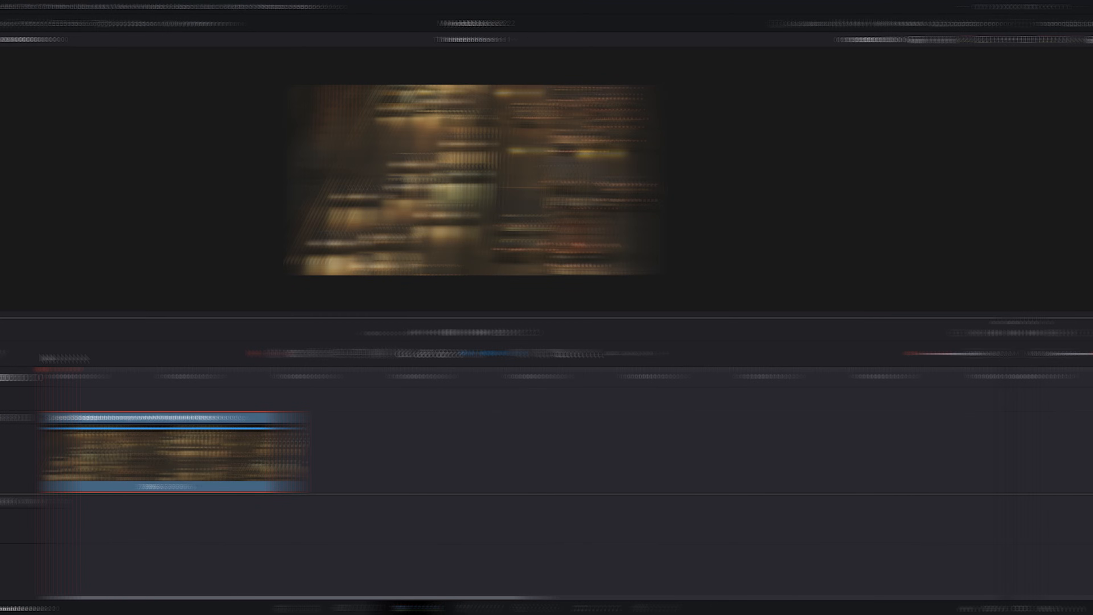
key("space")
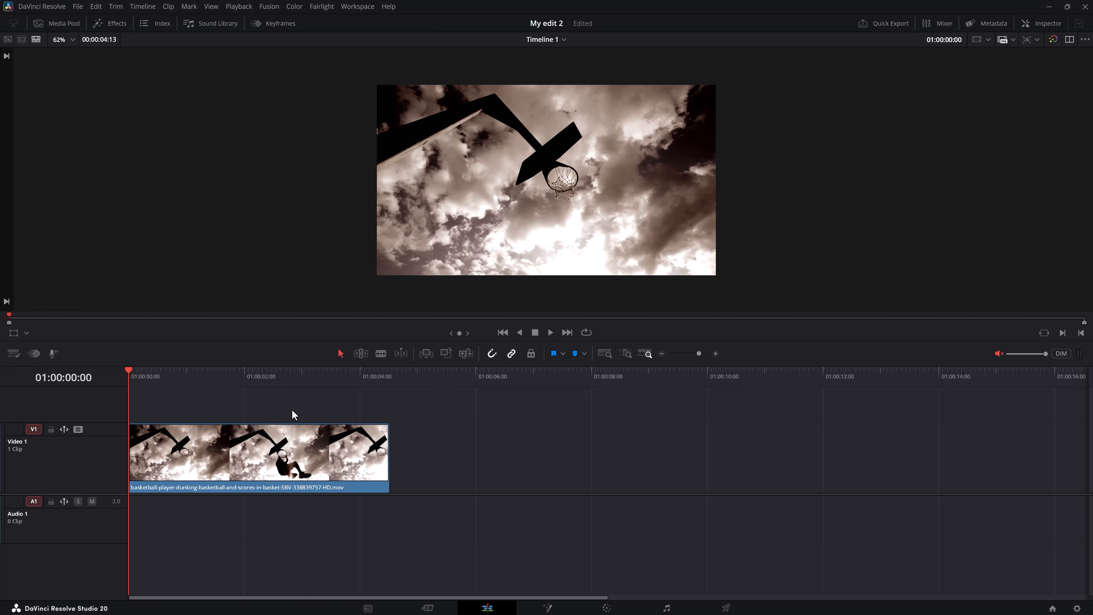
Open retime controls on the basketball clip and stretch it out to slow it to about 57%
key("space")
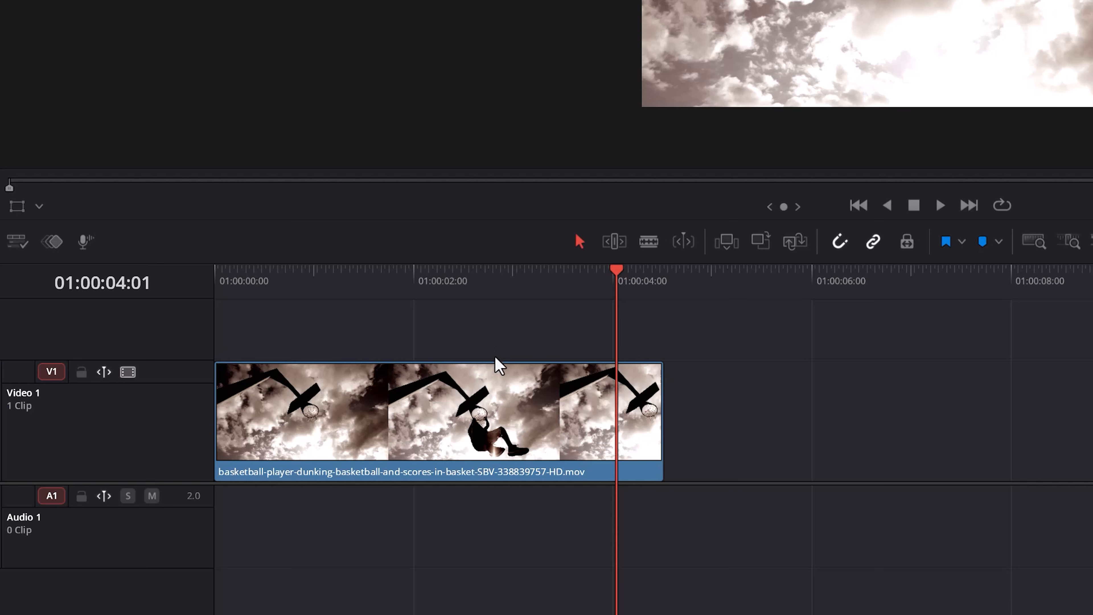
left_click(490, 390)
key("ctrl+r")
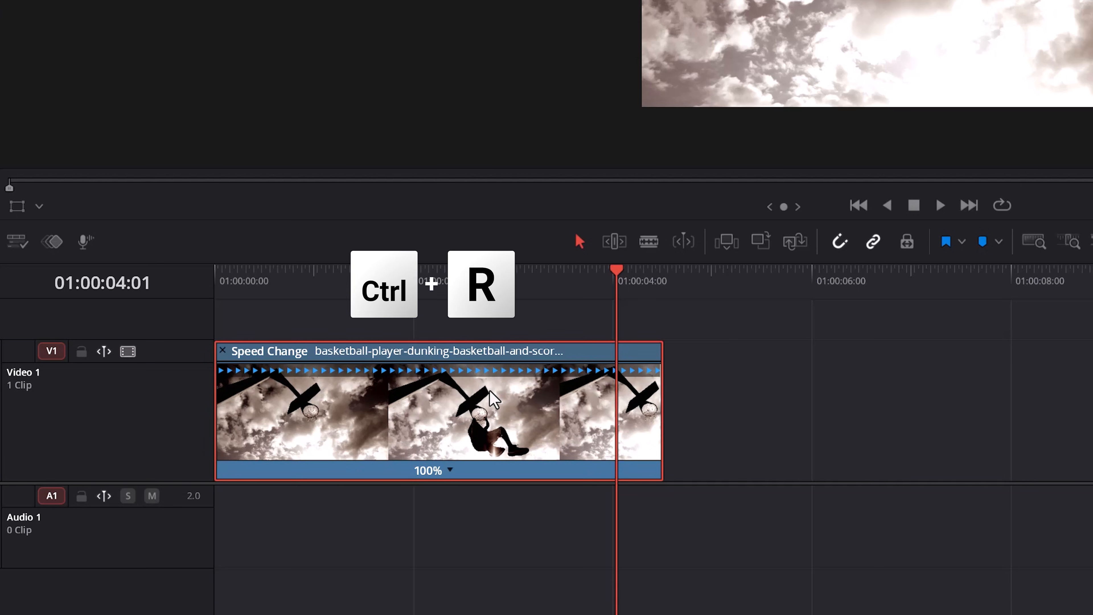
left_click_drag(662, 371, 1005, 386)
left_click(271, 275)
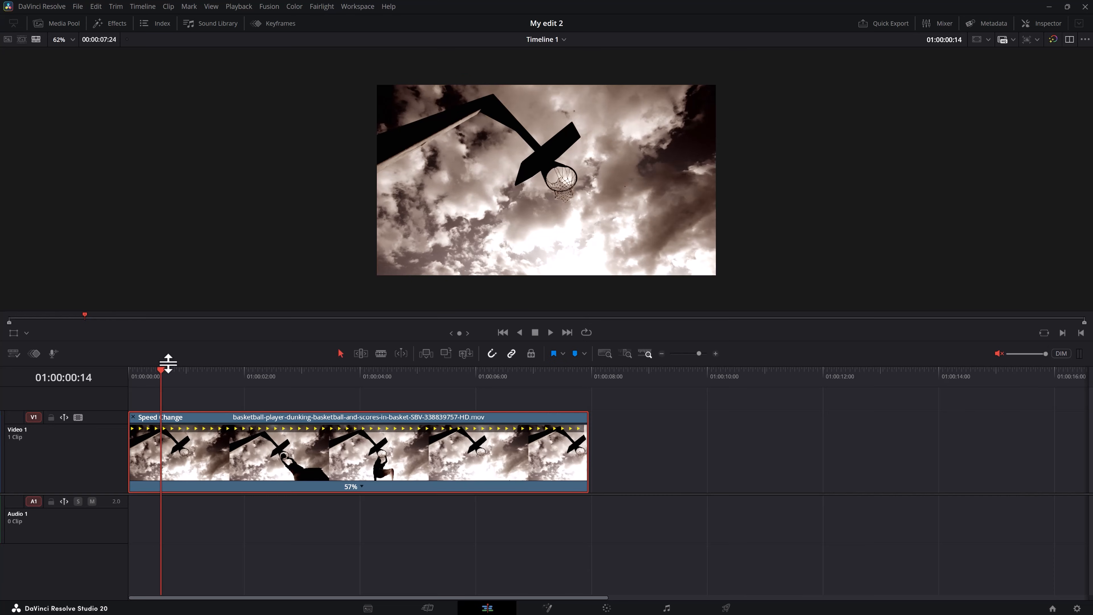